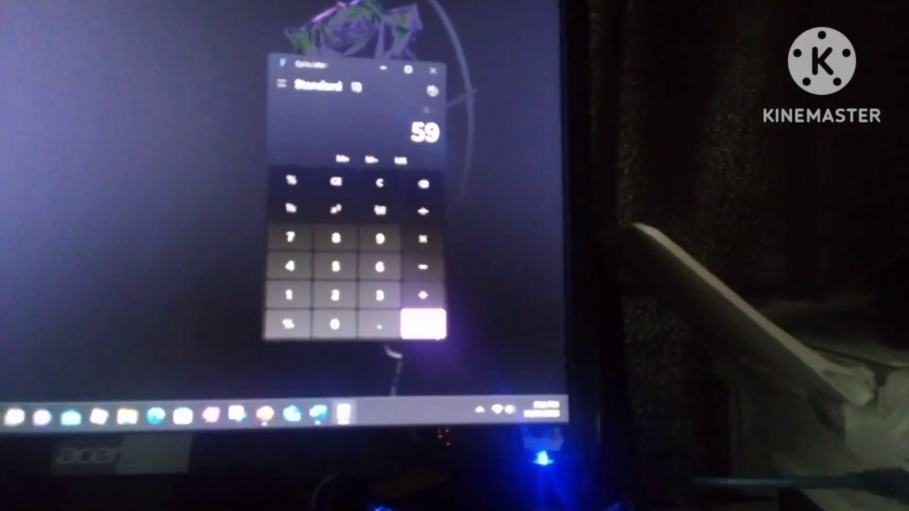
Evaluate 18 × 59 to show the result 1,062.
{"action": "left_click", "coordinate": [424, 324]}
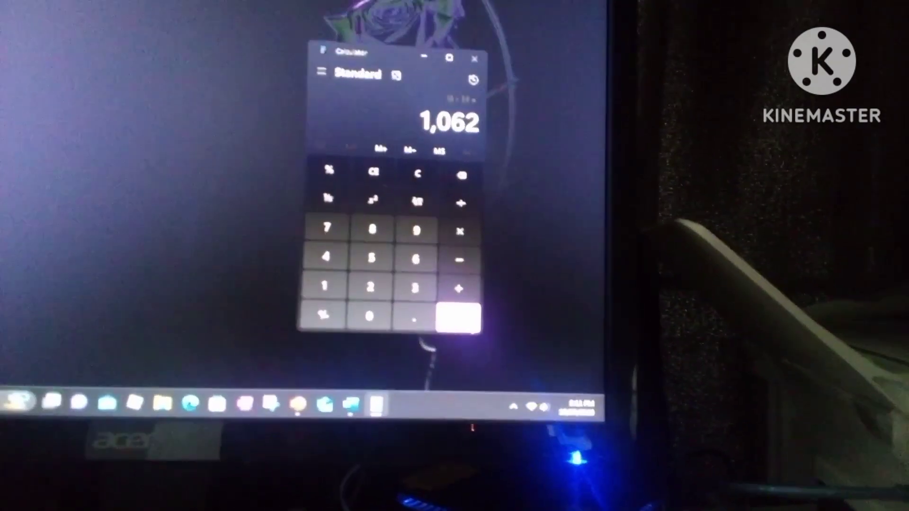